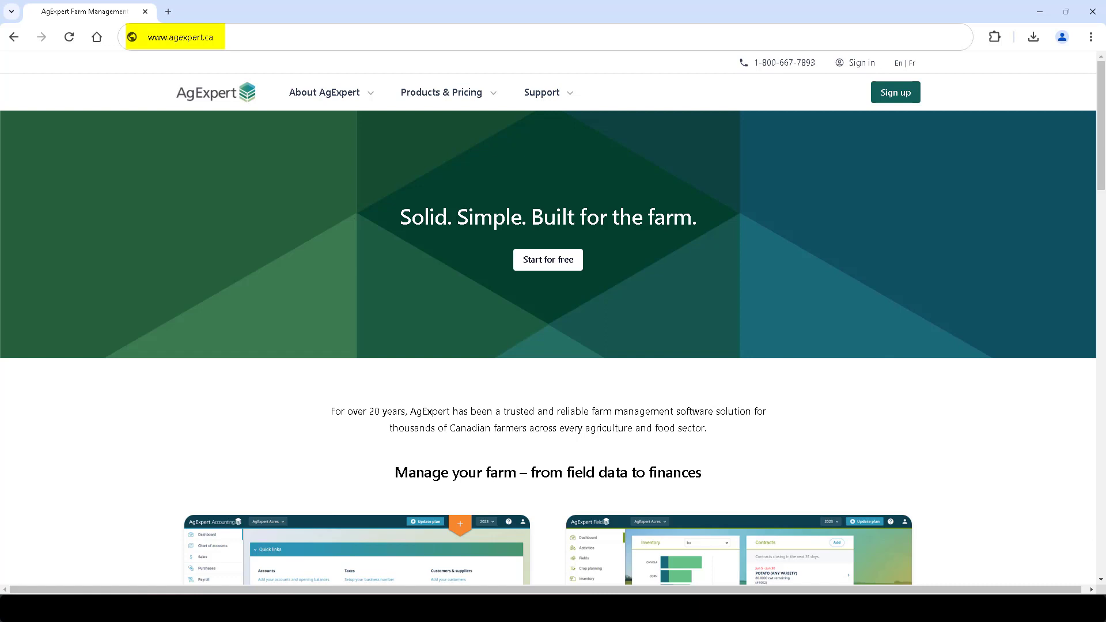
- Sign in with the saved credentials, launch AgExpert Field and show the 2024 Fields list
left_click(879, 94)
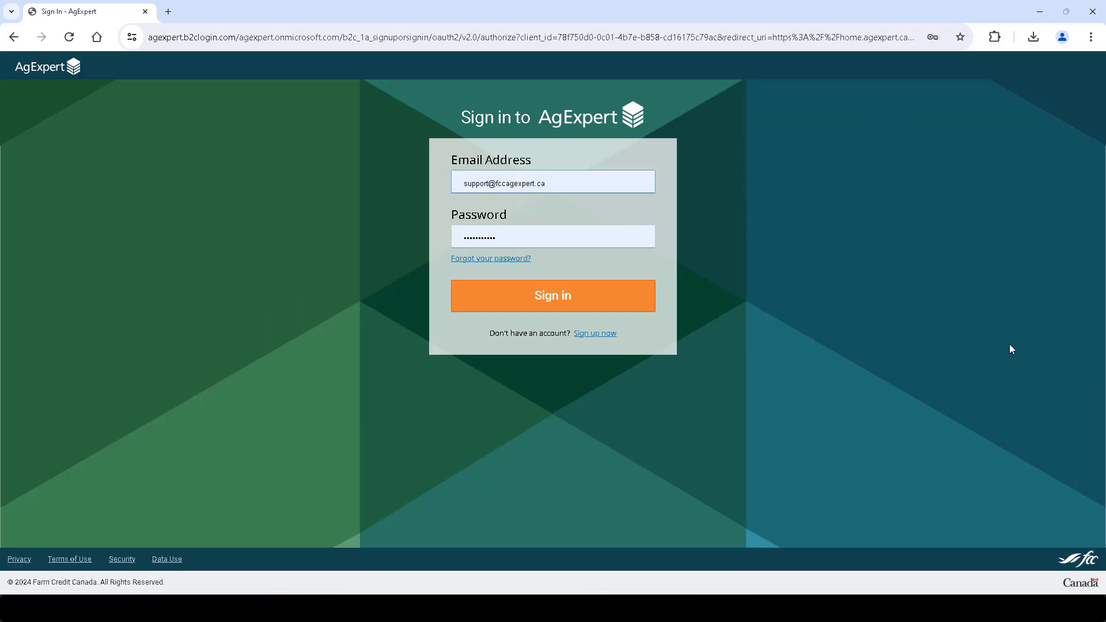
left_click(588, 310)
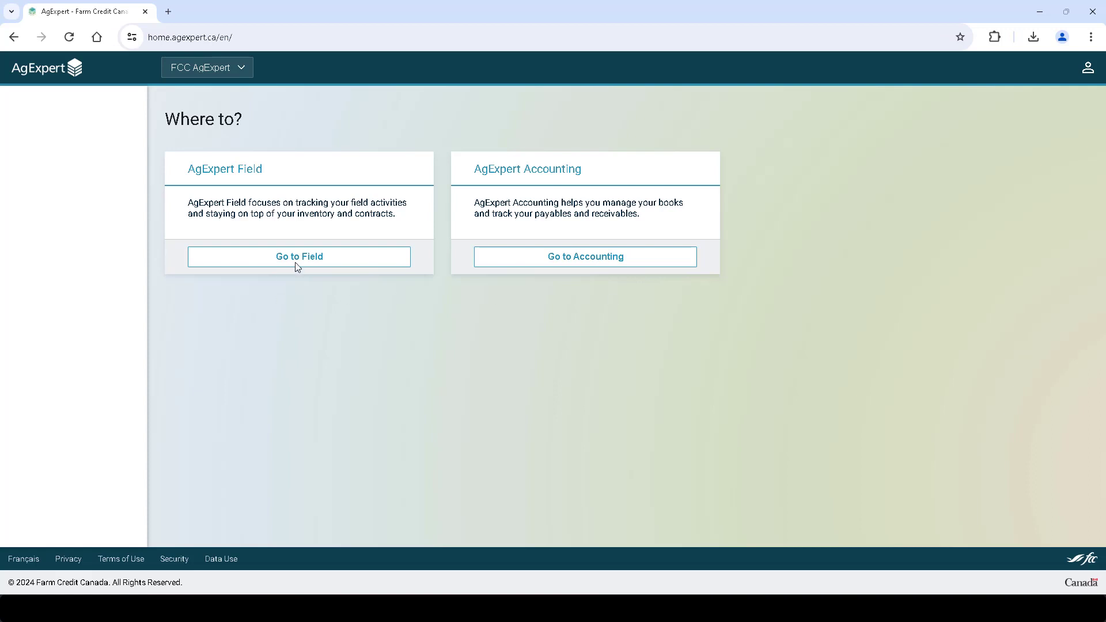
left_click(319, 256)
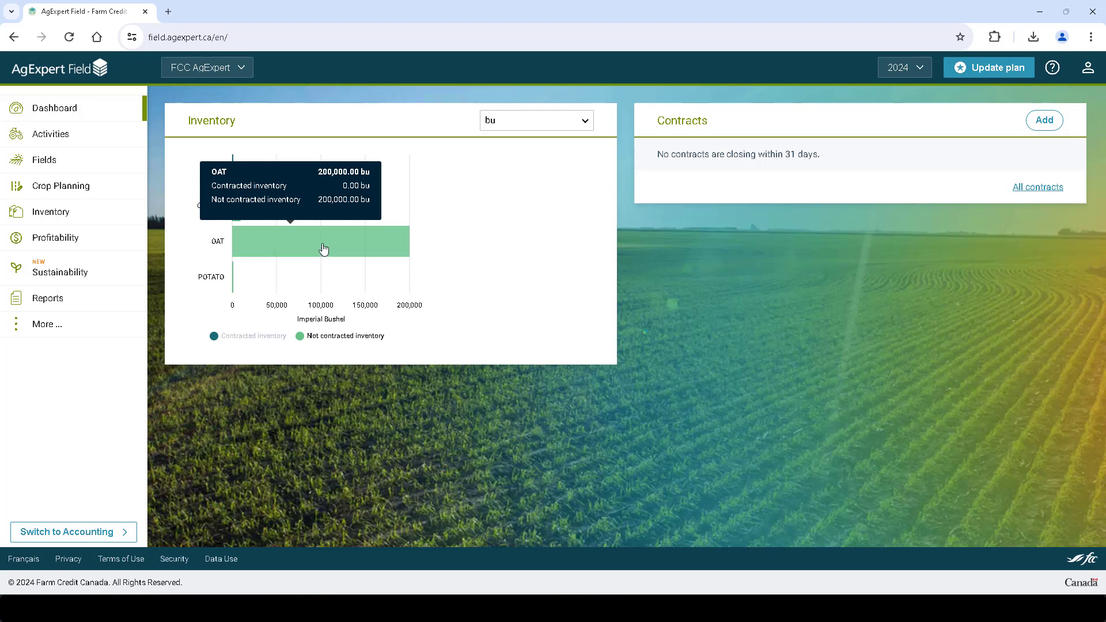
left_click(56, 160)
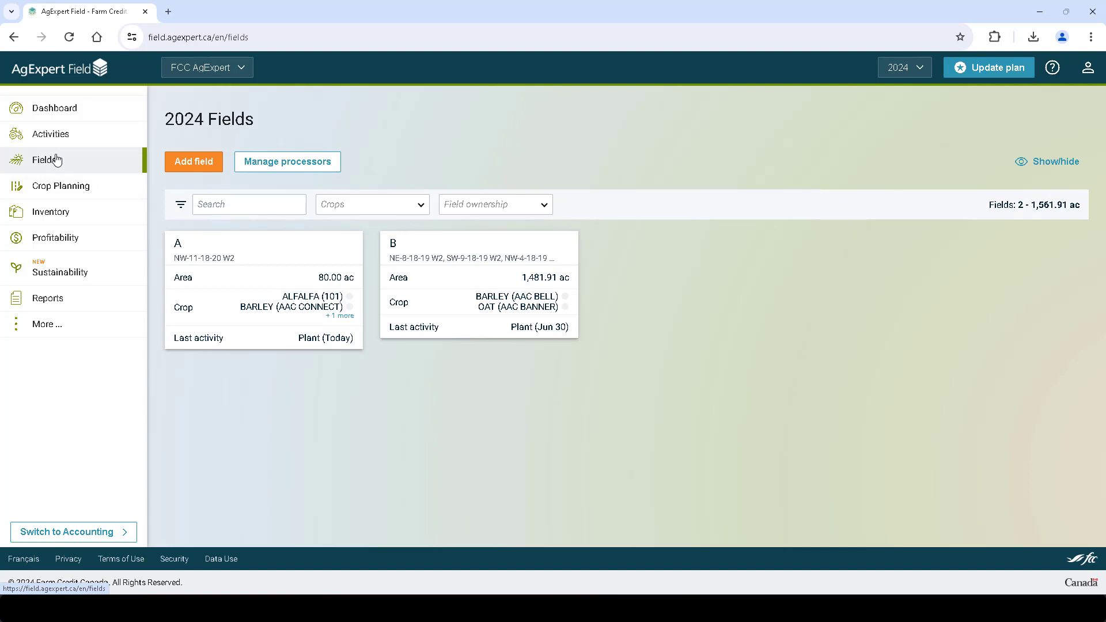
- Start a new Plant activity for field A from the 2024 activities list
left_click(74, 137)
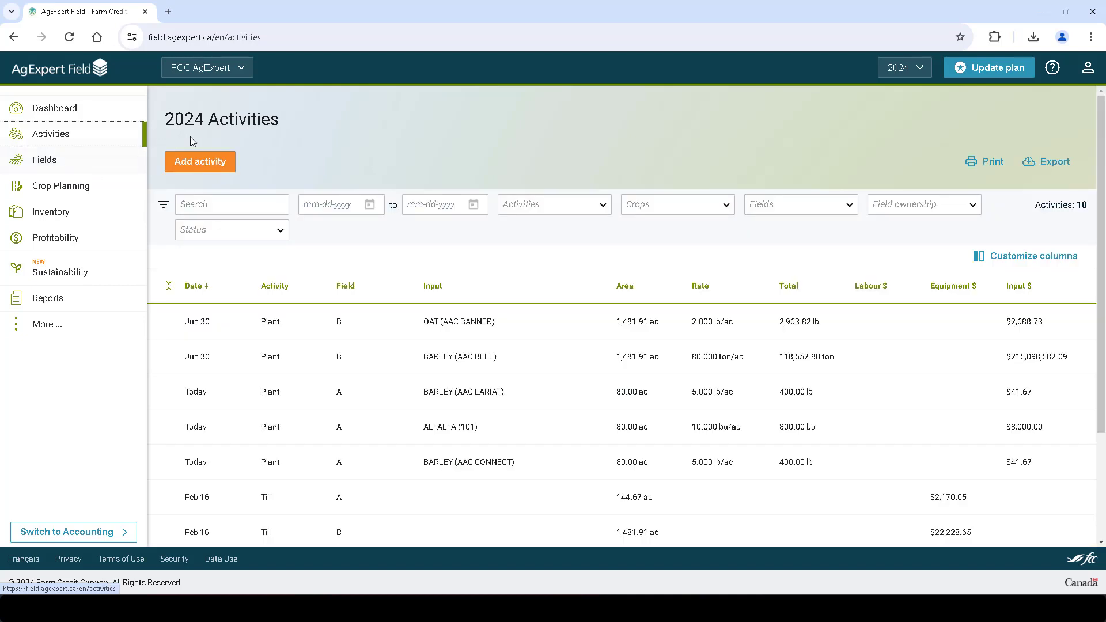
left_click(205, 164)
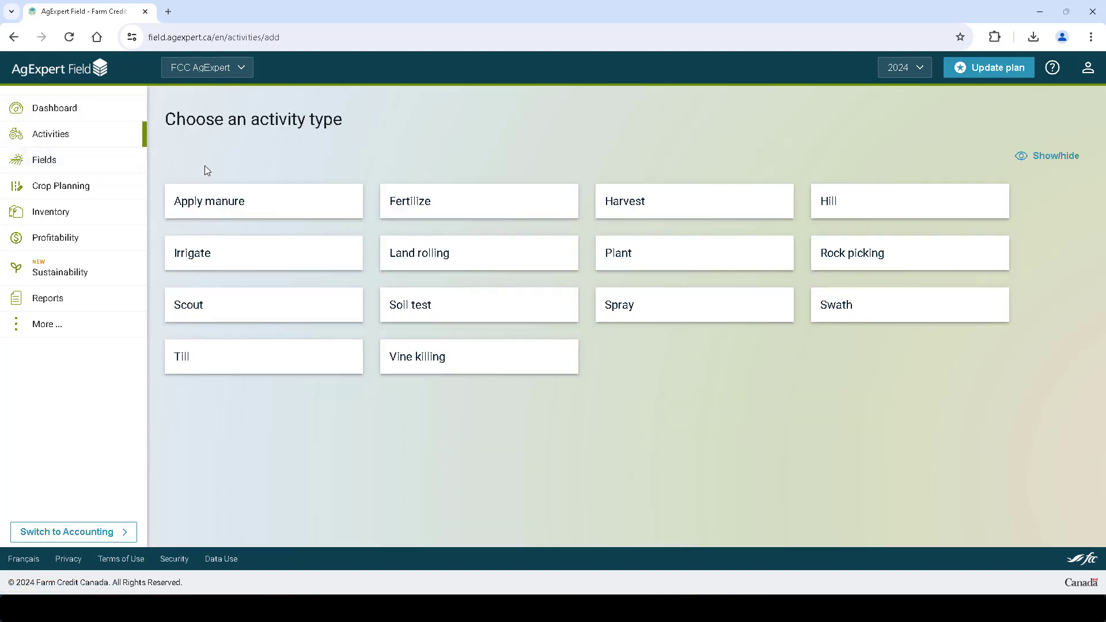
left_click(611, 251)
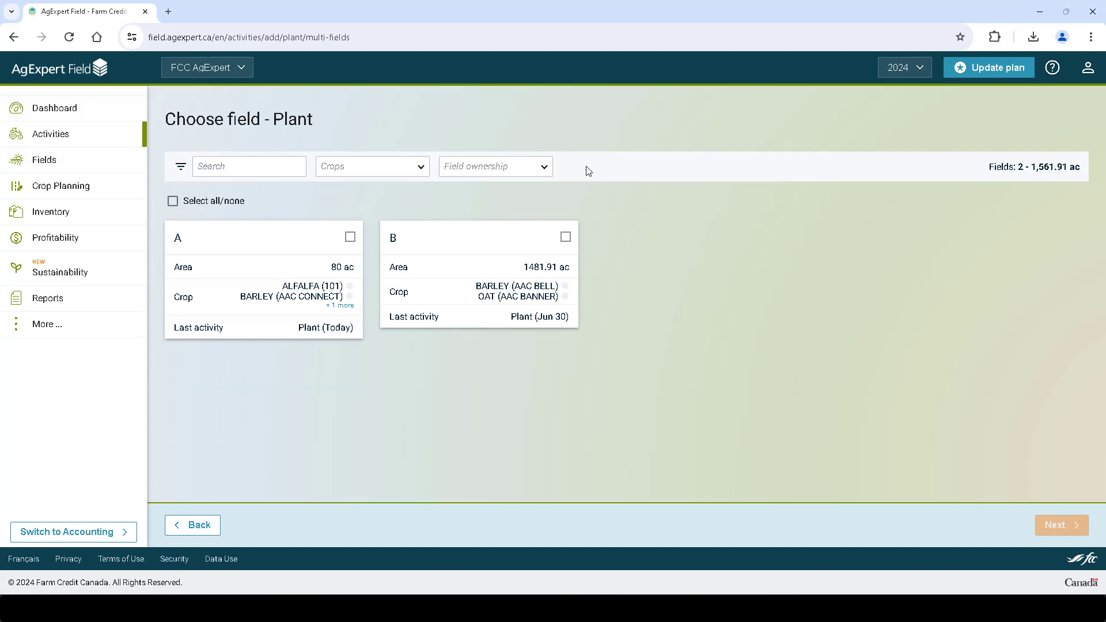
left_click(334, 246)
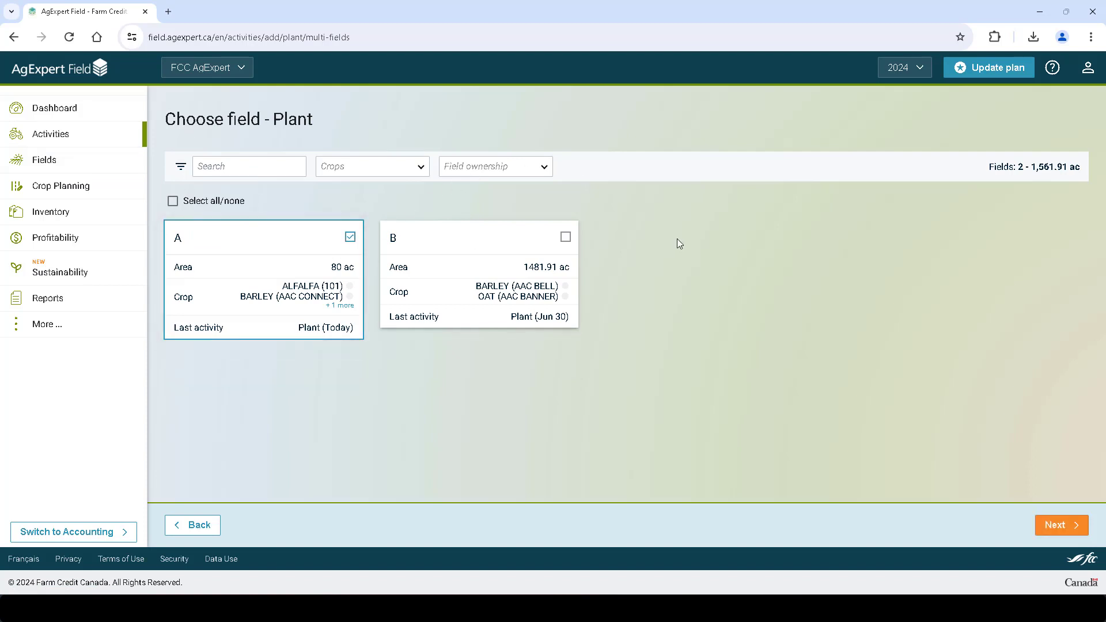
left_click(1038, 530)
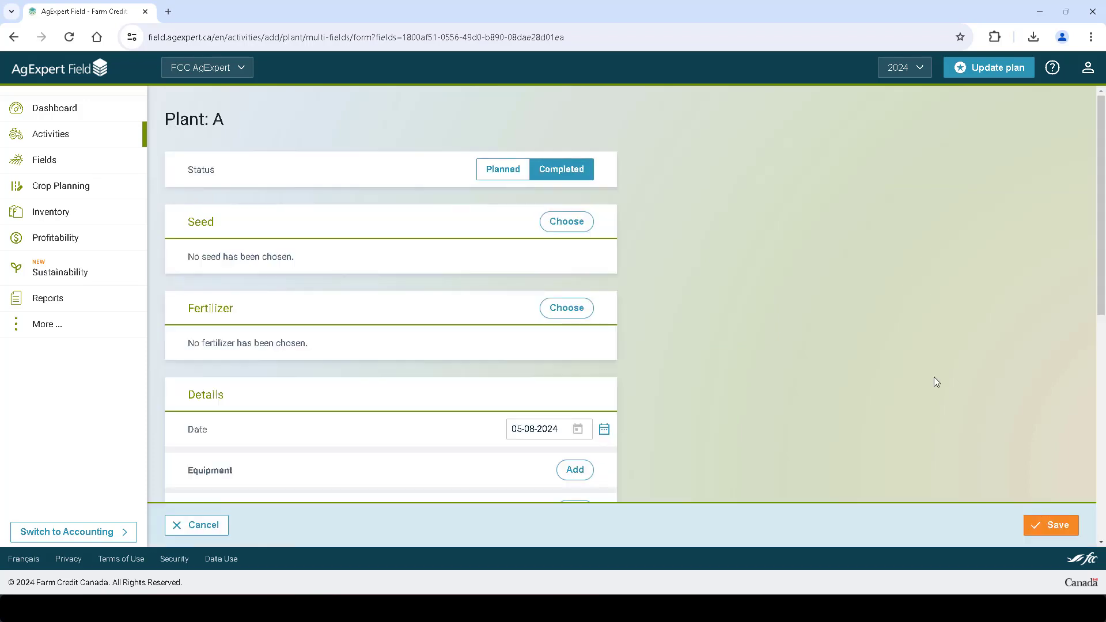
- Create a new seed with crop BARLEY and variety AAC MADAWASKA
left_click(564, 218)
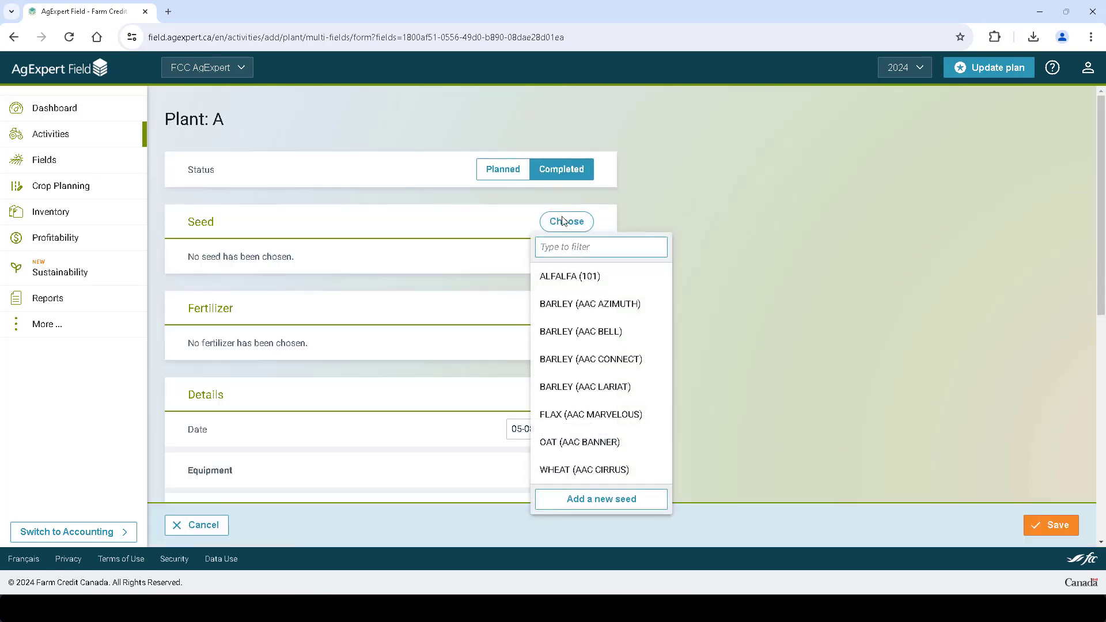
left_click(596, 500)
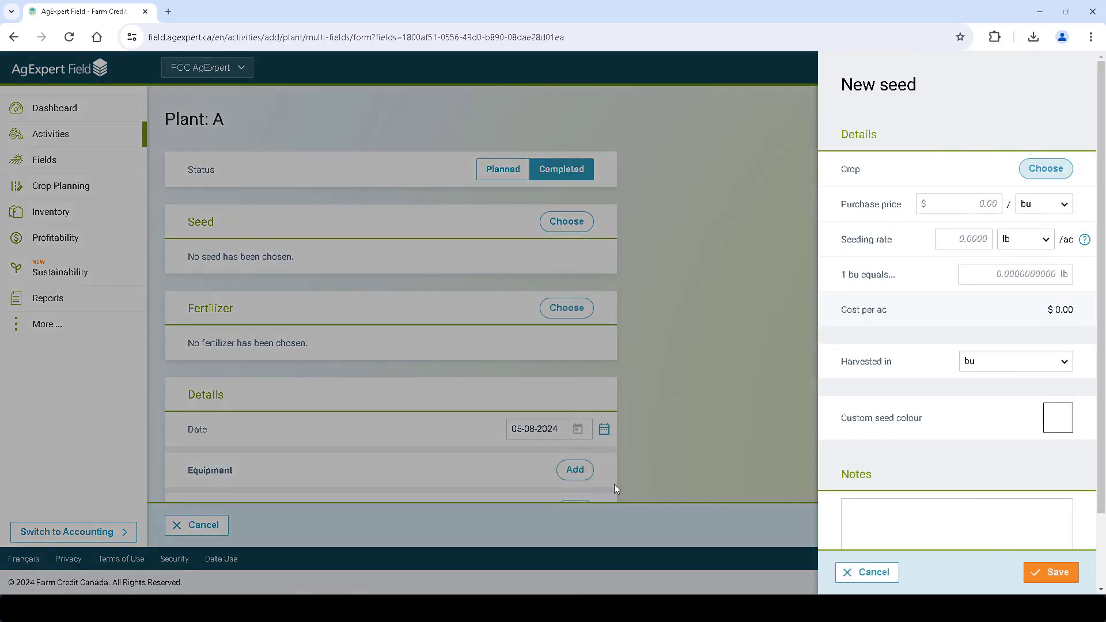
left_click(1042, 172)
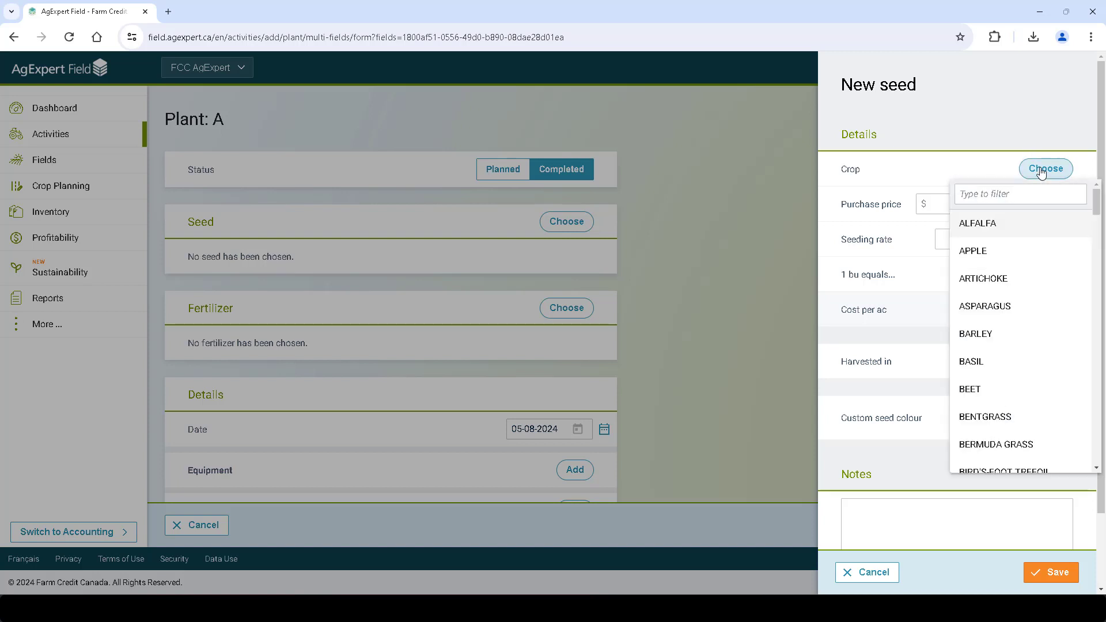
left_click(1023, 346)
left_click(1041, 208)
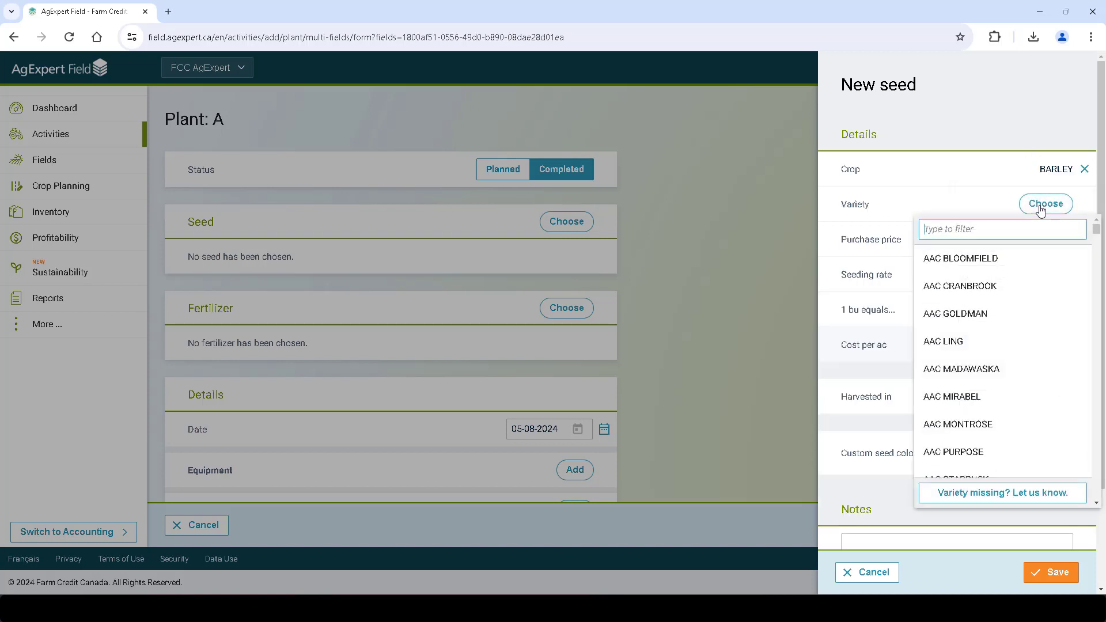
left_click(1006, 370)
- Give the seed price 5, rate 5 and 48 lb per bushel, then save
left_click(964, 241)
type("5")
left_click(963, 274)
type("5")
left_click(981, 312)
type("48")
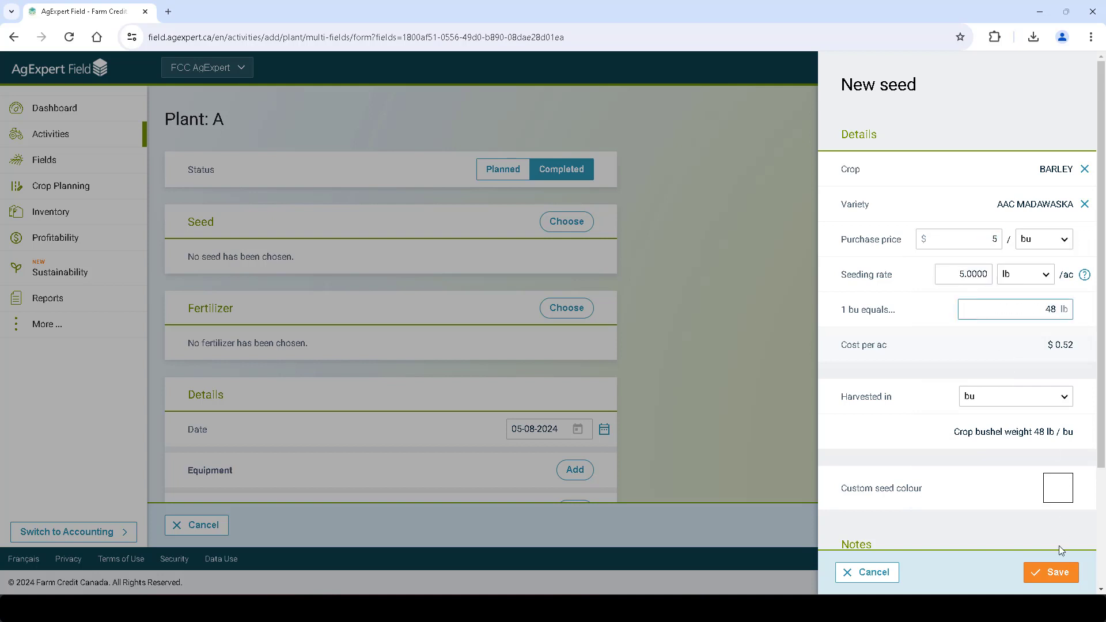
left_click(1048, 566)
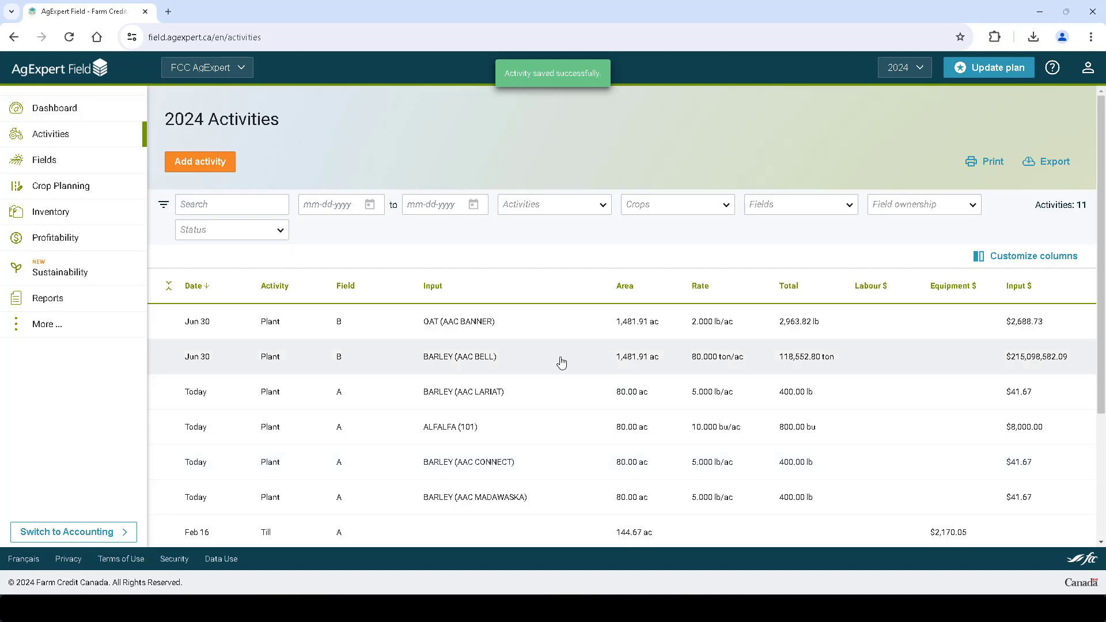
- Open the Palliser Direct hail insurance integration from the MyFarmConnect page
left_click(126, 329)
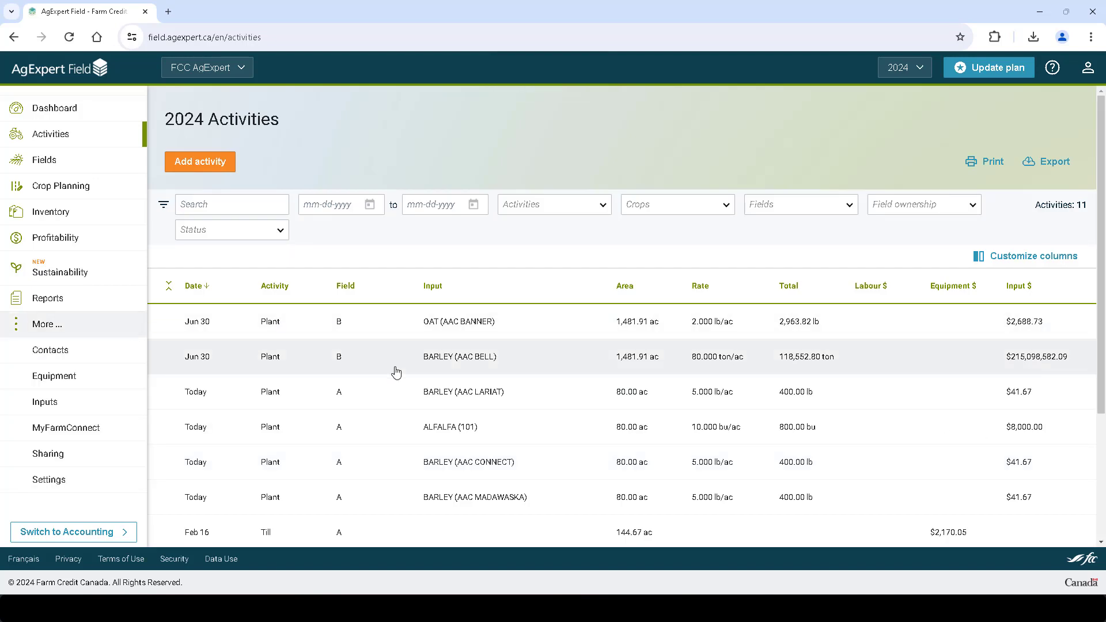
left_click(104, 434)
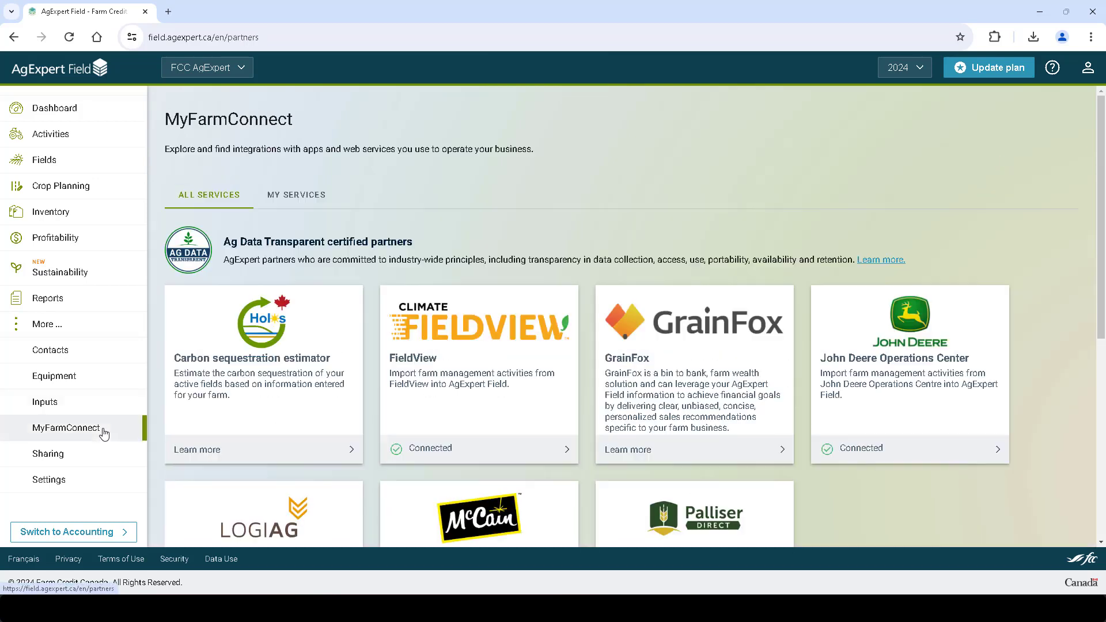
scroll(628, 469, "down", 3)
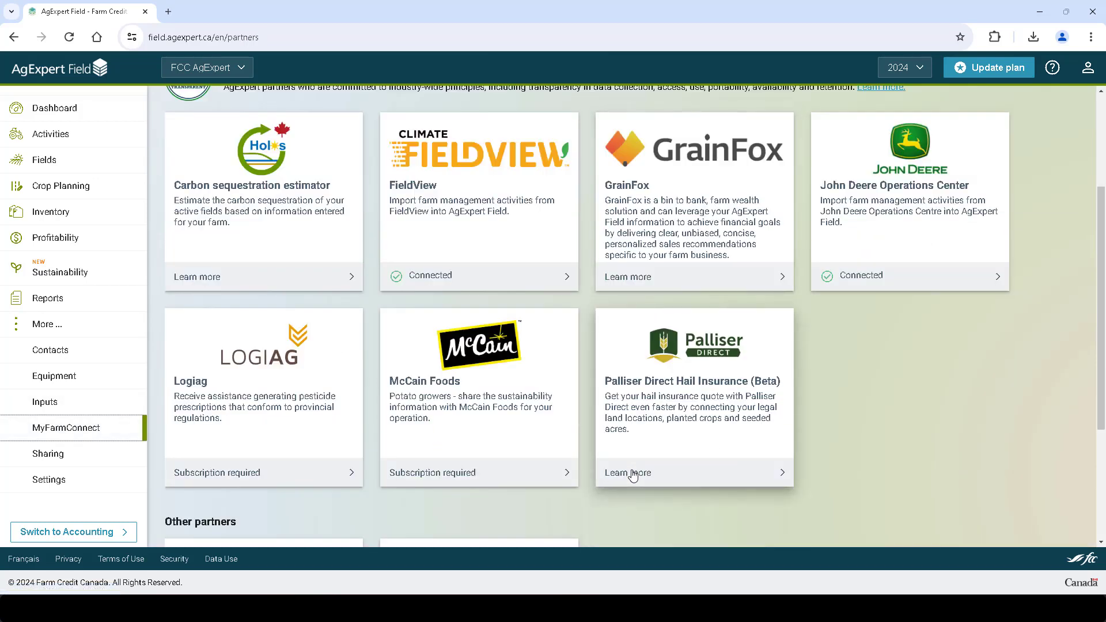
left_click(633, 476)
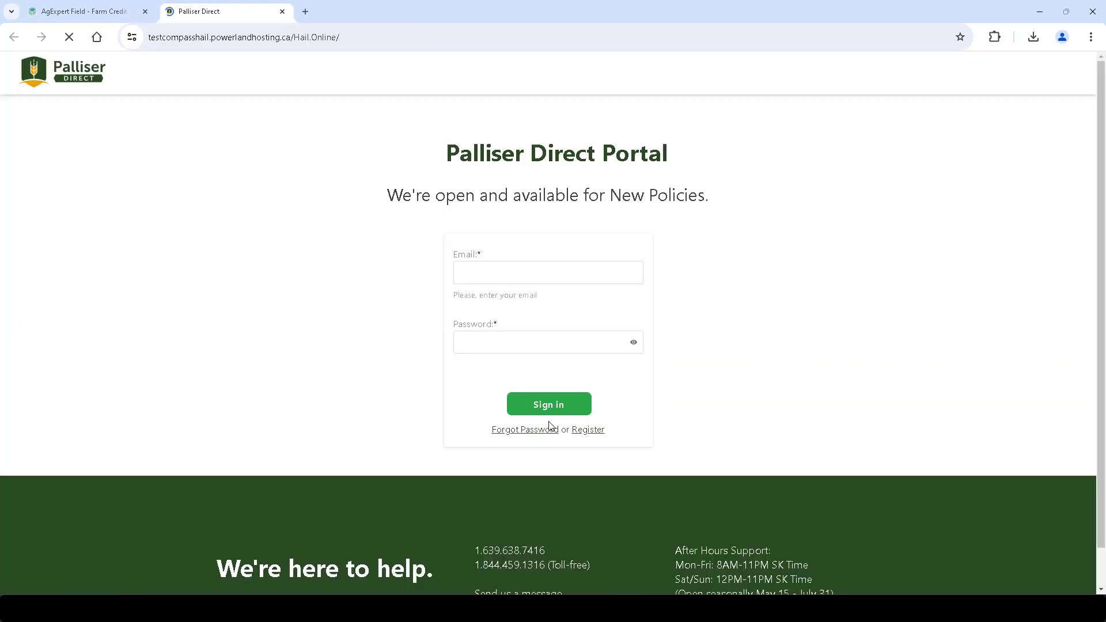
- Sign in to Palliser Direct, connect the AgExpert account under Integrations, and open Manage
left_click(566, 413)
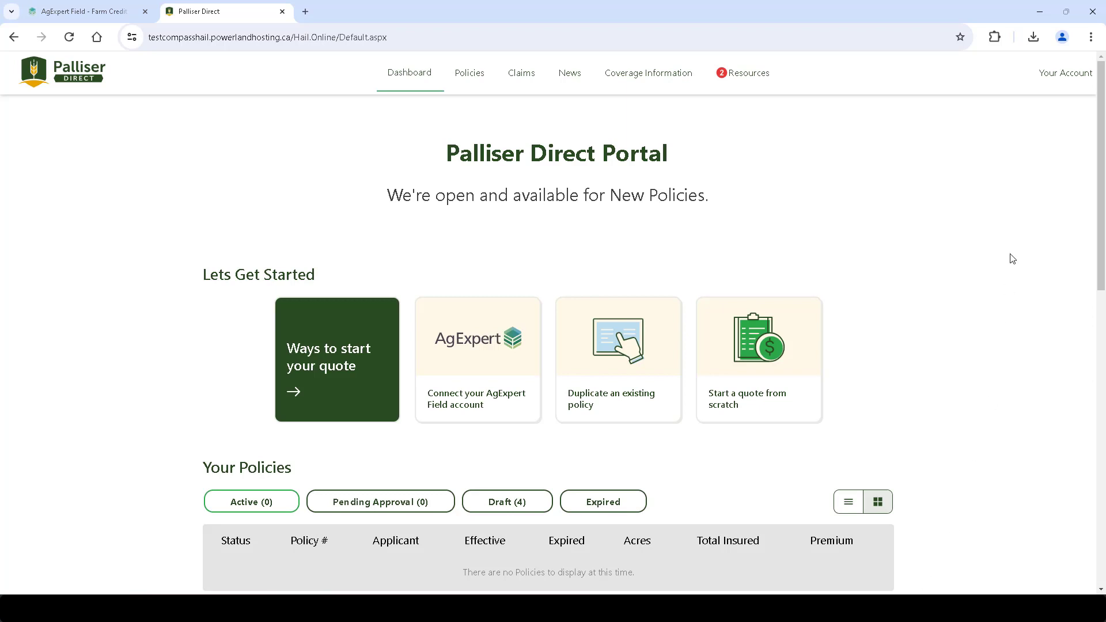
left_click(1058, 84)
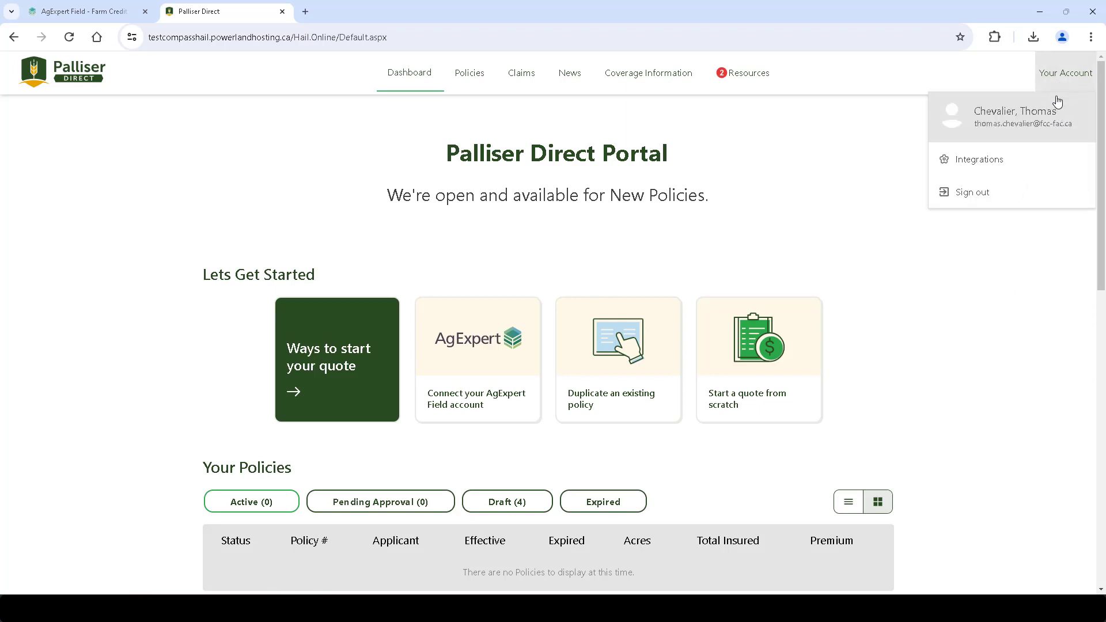
left_click(1044, 165)
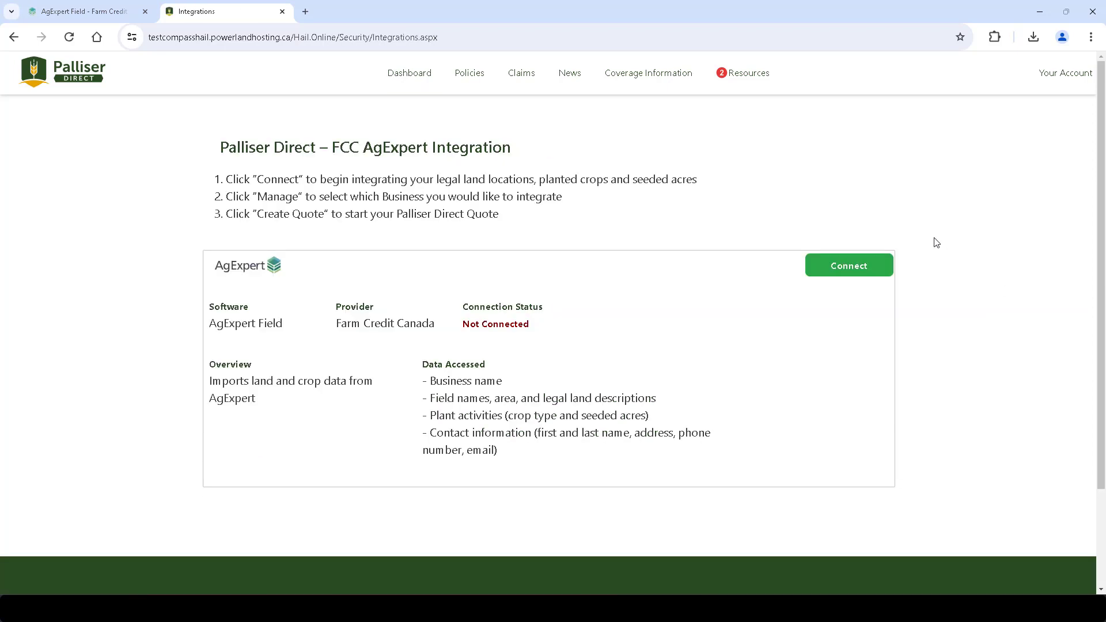
left_click(879, 265)
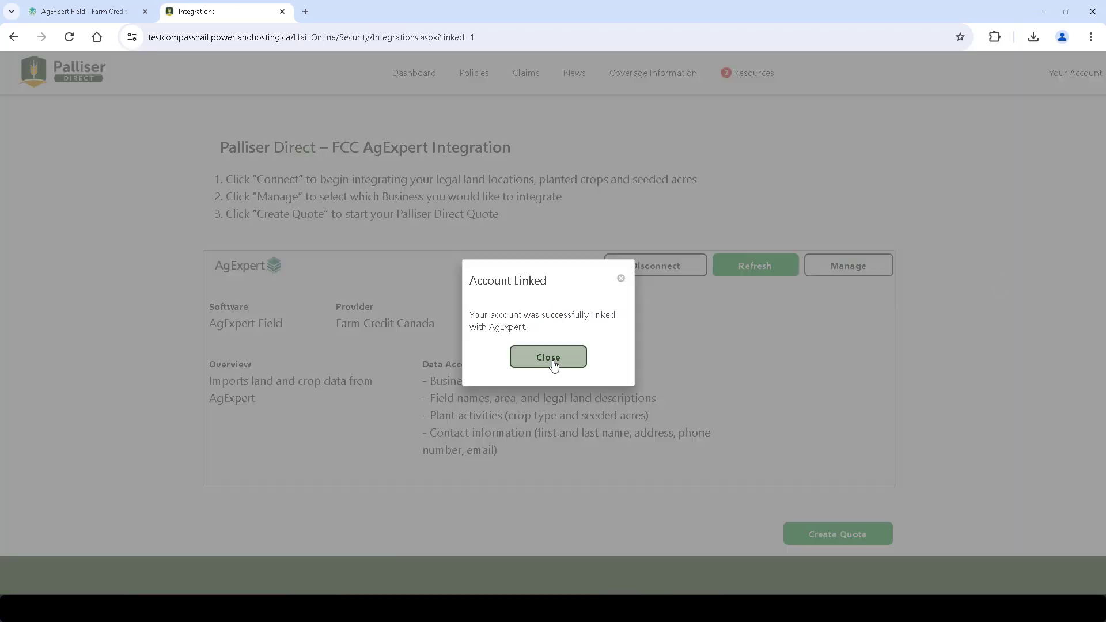
left_click(554, 366)
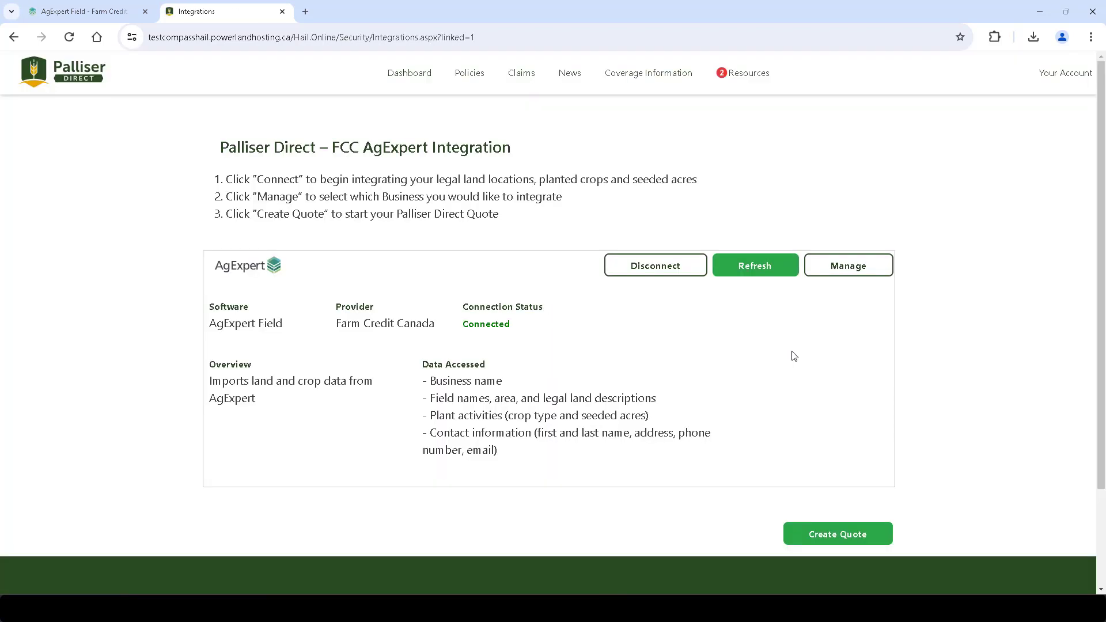
left_click(872, 266)
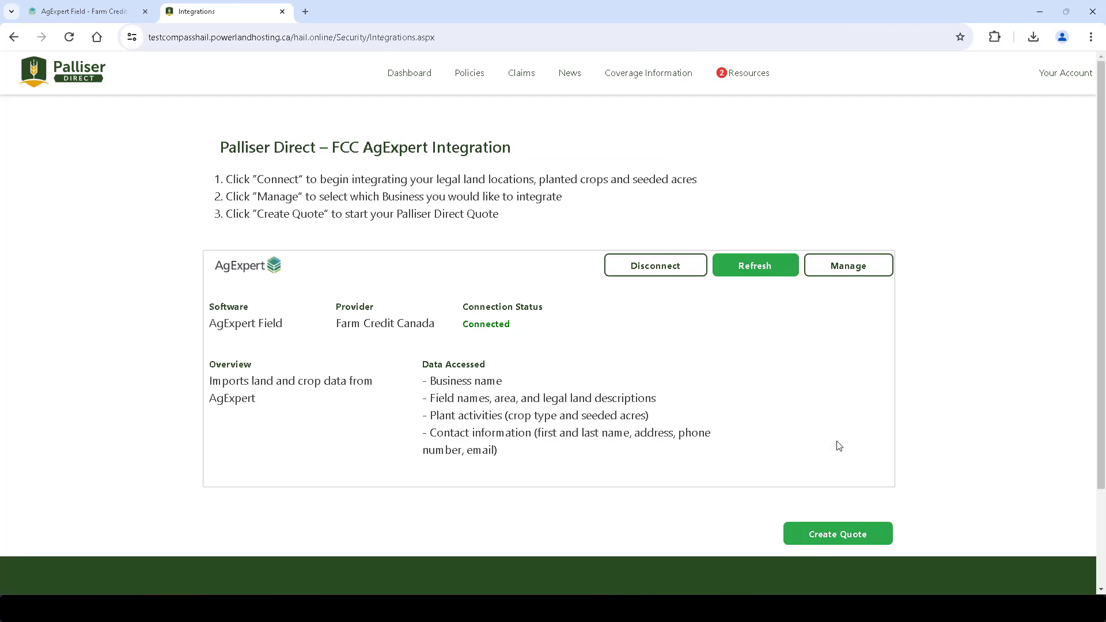
- Create a quote for the FCC AgExpert farm and advance to the crop overview
left_click(842, 526)
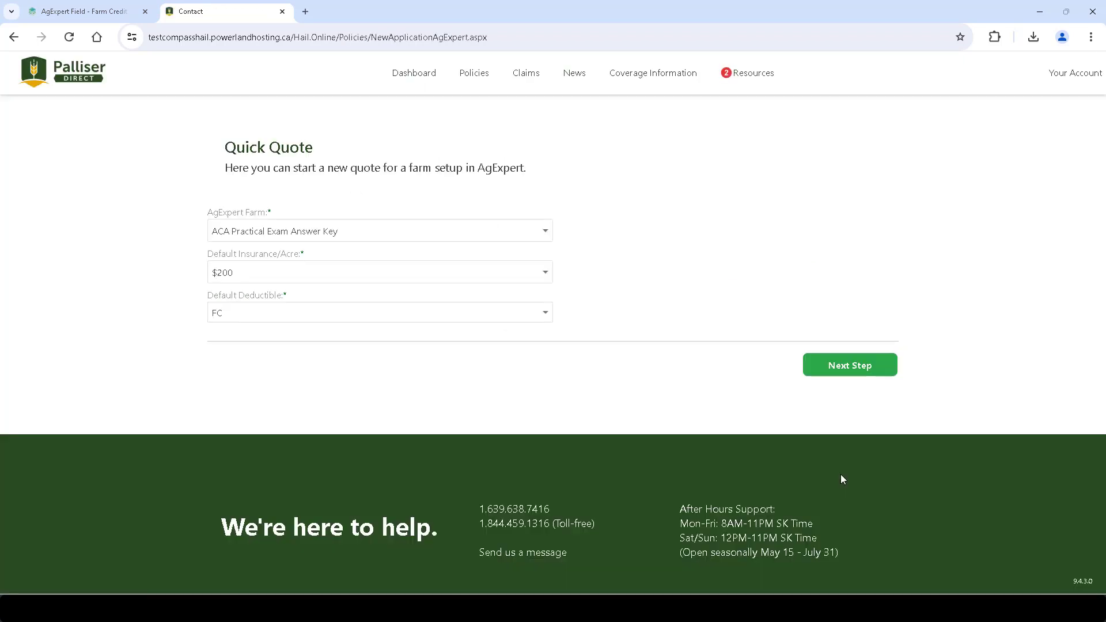
left_click(541, 232)
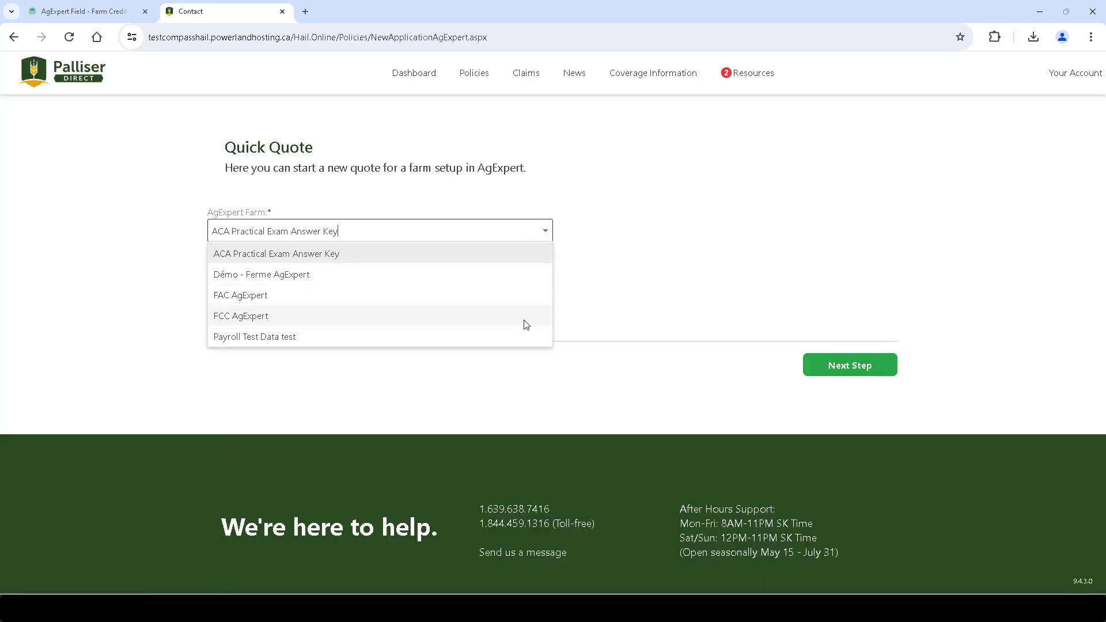
left_click(524, 317)
left_click(836, 365)
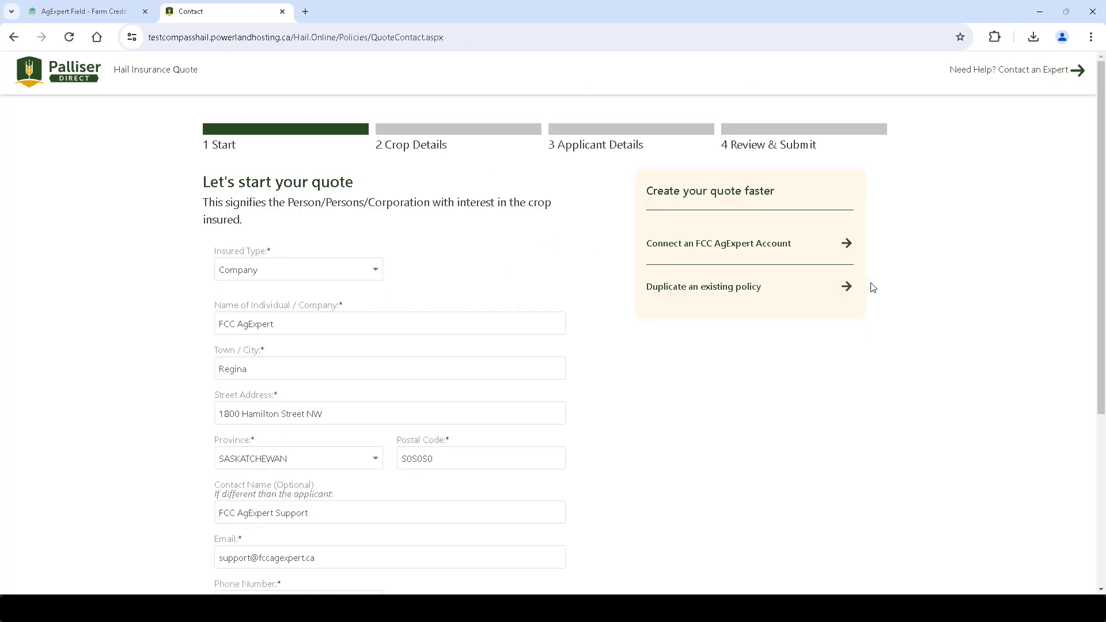
scroll(873, 287, "down", 4)
left_click(846, 420)
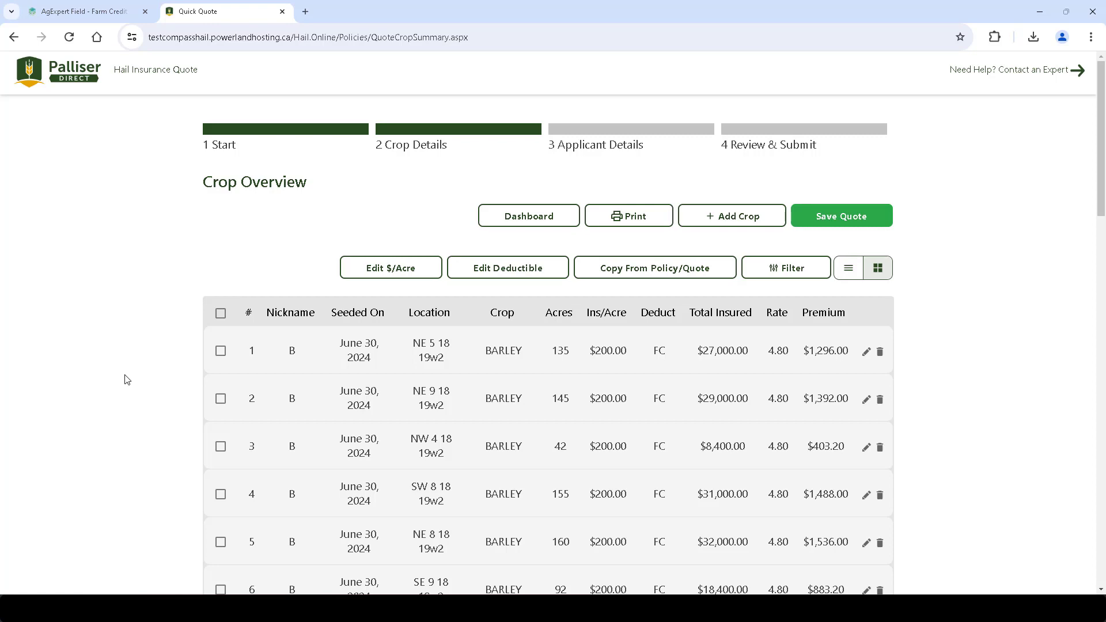
- Select the first two crop rows in the overview
left_click(221, 351)
left_click(220, 398)
scroll(222, 406, "down", 20)
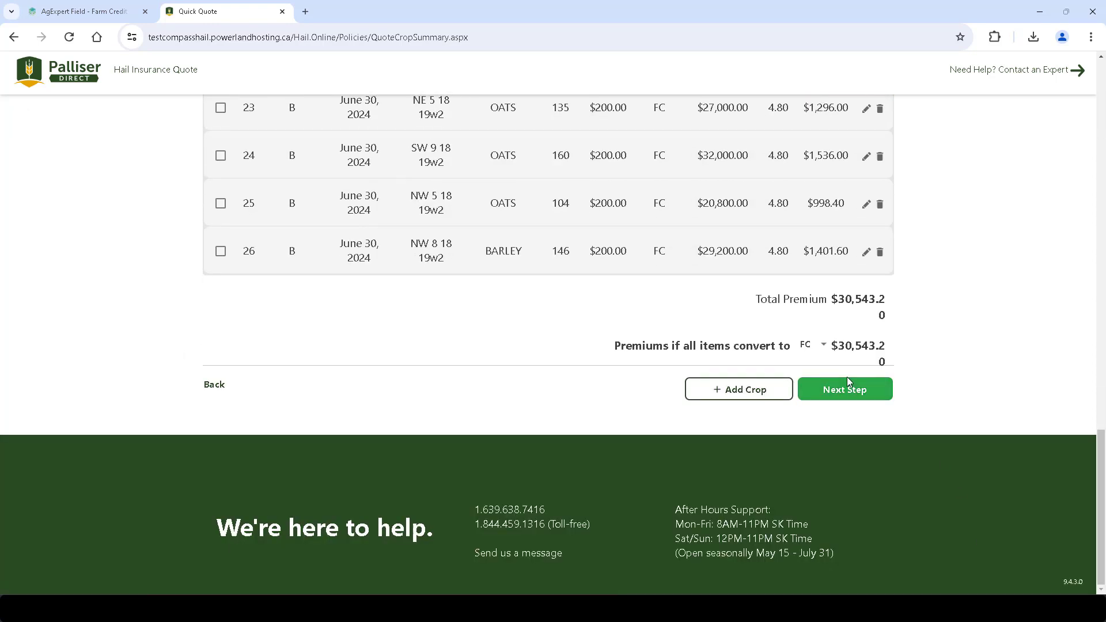
- Enter Co-op Hail as the other policy company and Check as the payment type
left_click(846, 378)
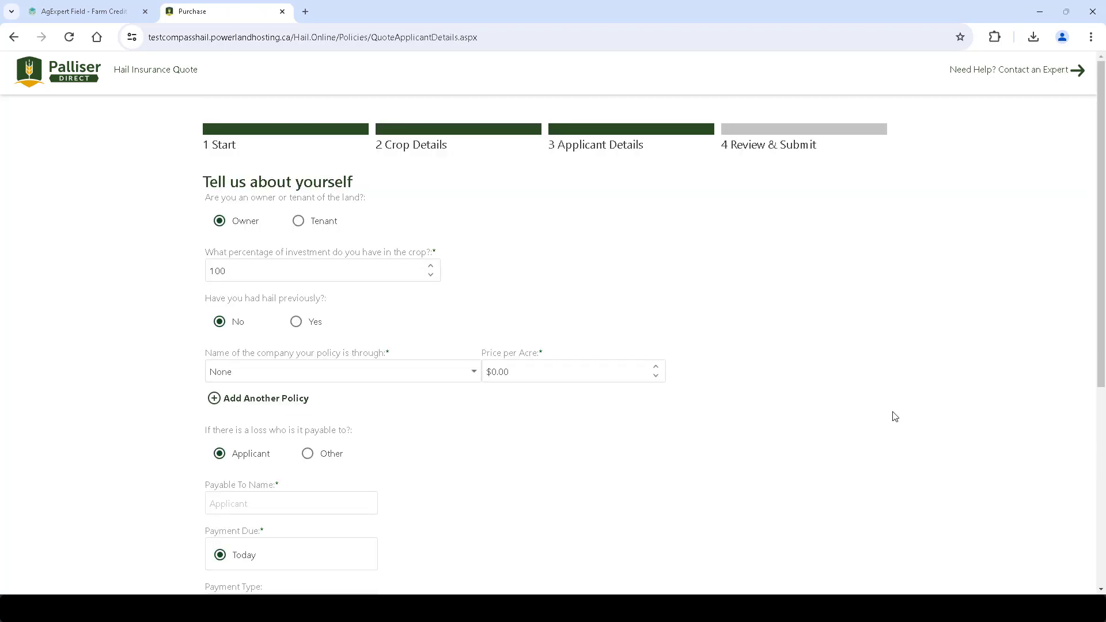
left_click(404, 379)
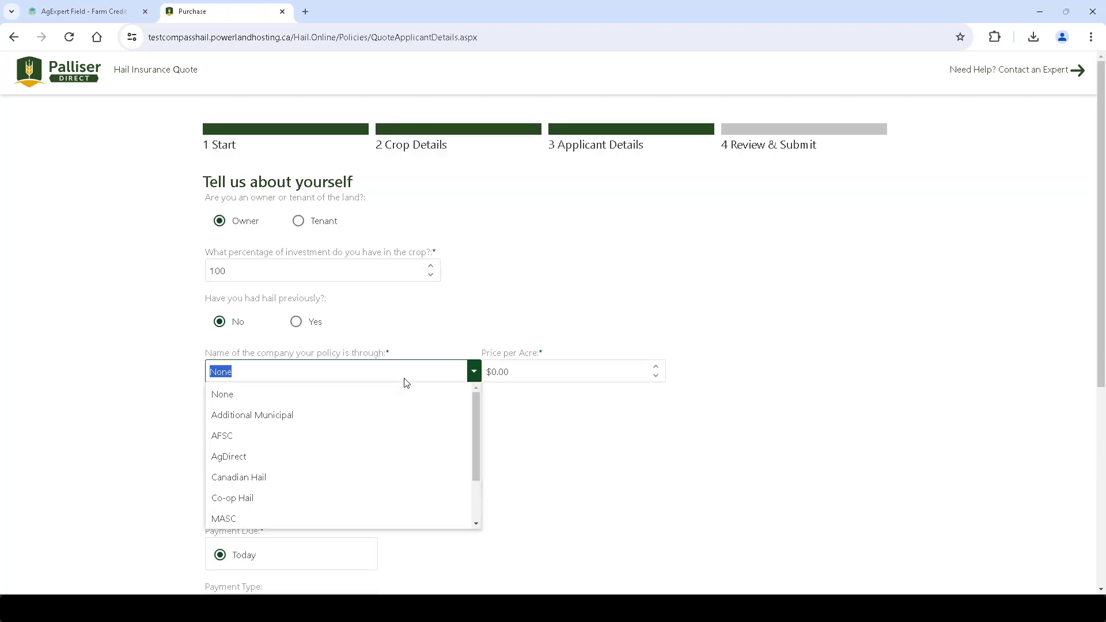
left_click(416, 499)
scroll(596, 474, "down", 5)
left_click(240, 288)
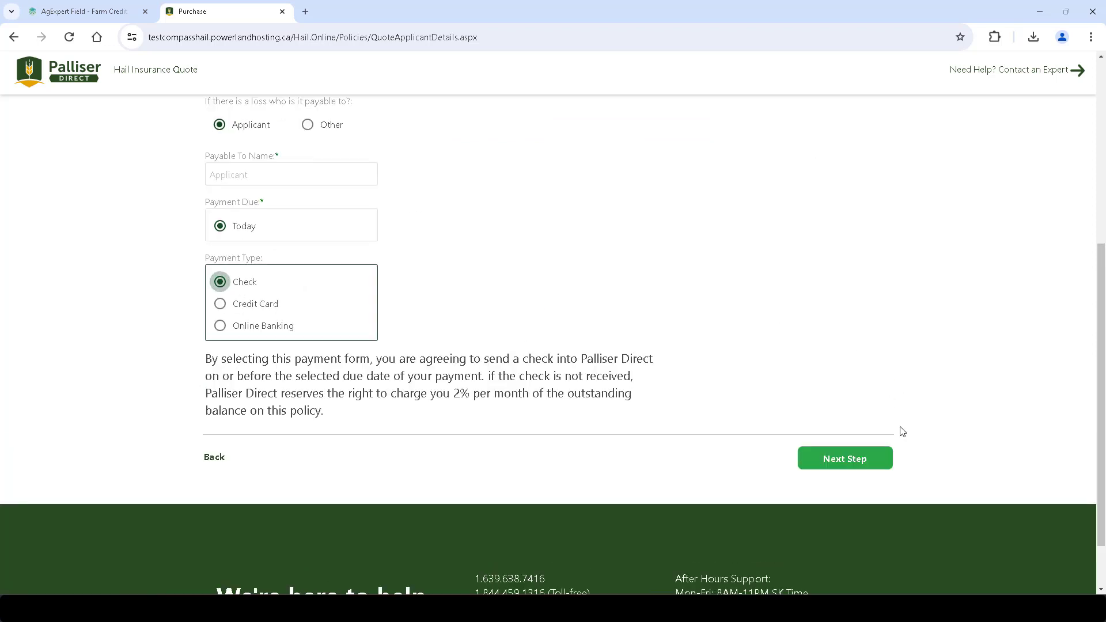
- Review the hail application and submit and pay for it
left_click(888, 459)
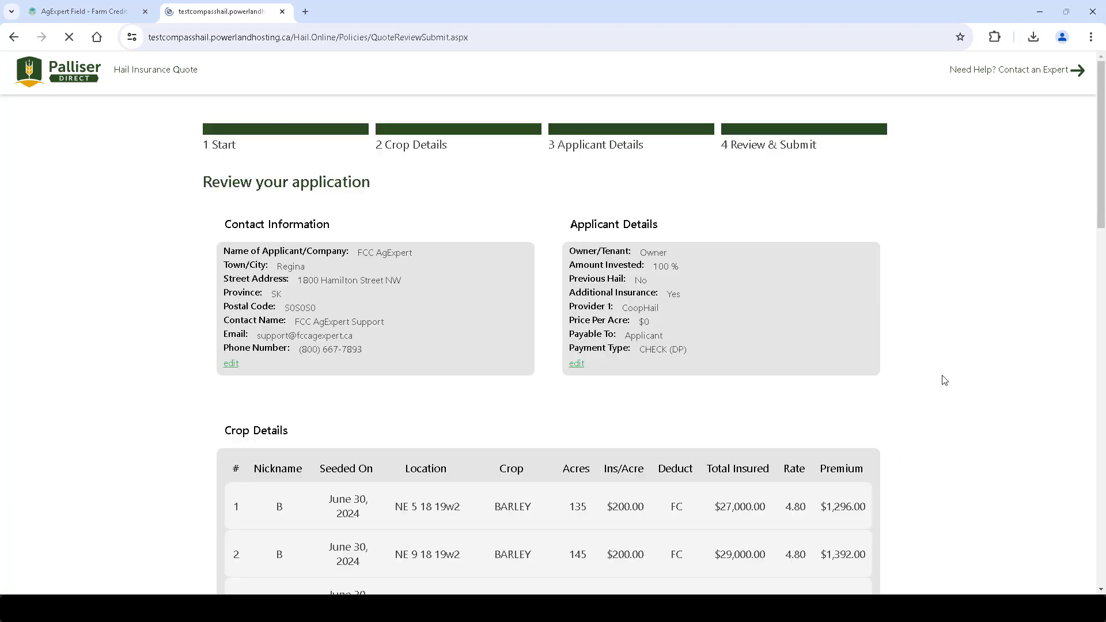
scroll(945, 380, "down", 20)
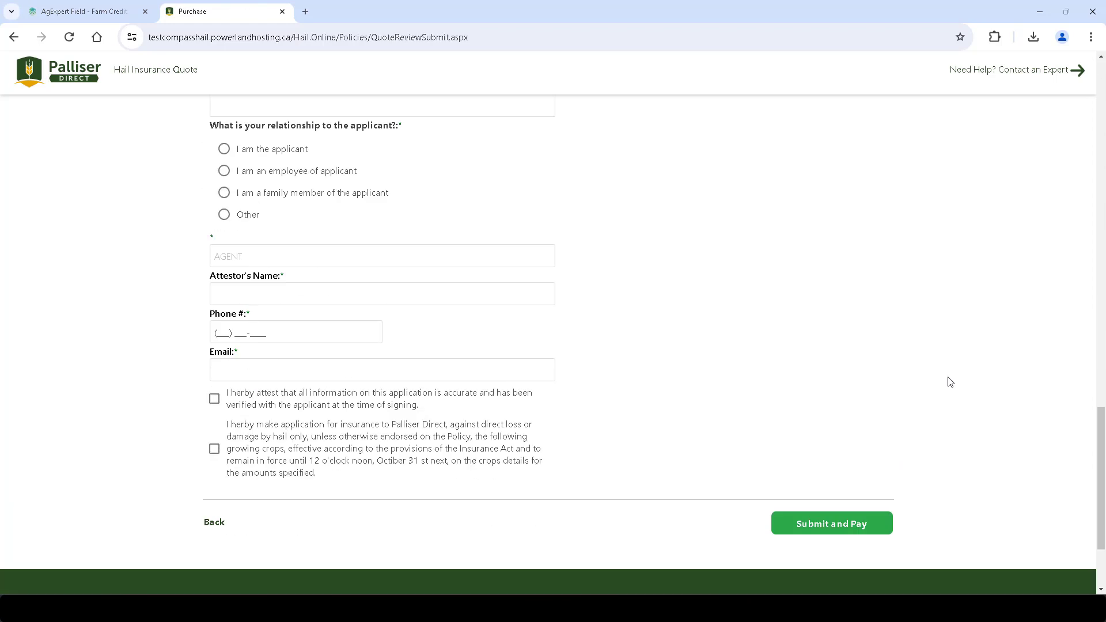
left_click(872, 527)
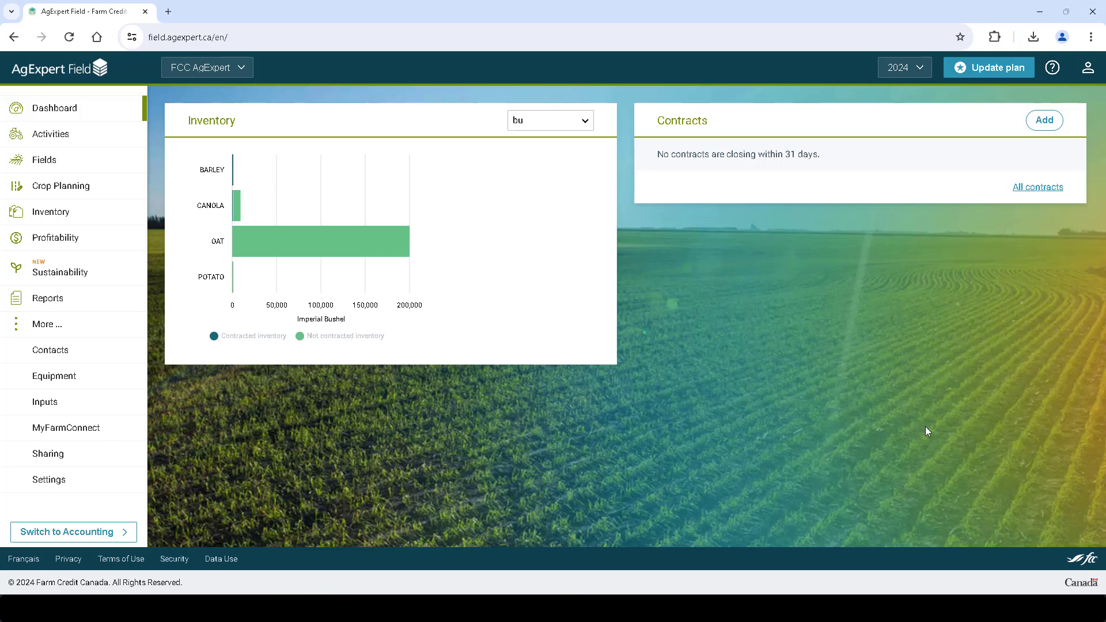
- Show the Help menu with community, support e-mail, phone and What's New options
left_click(1053, 68)
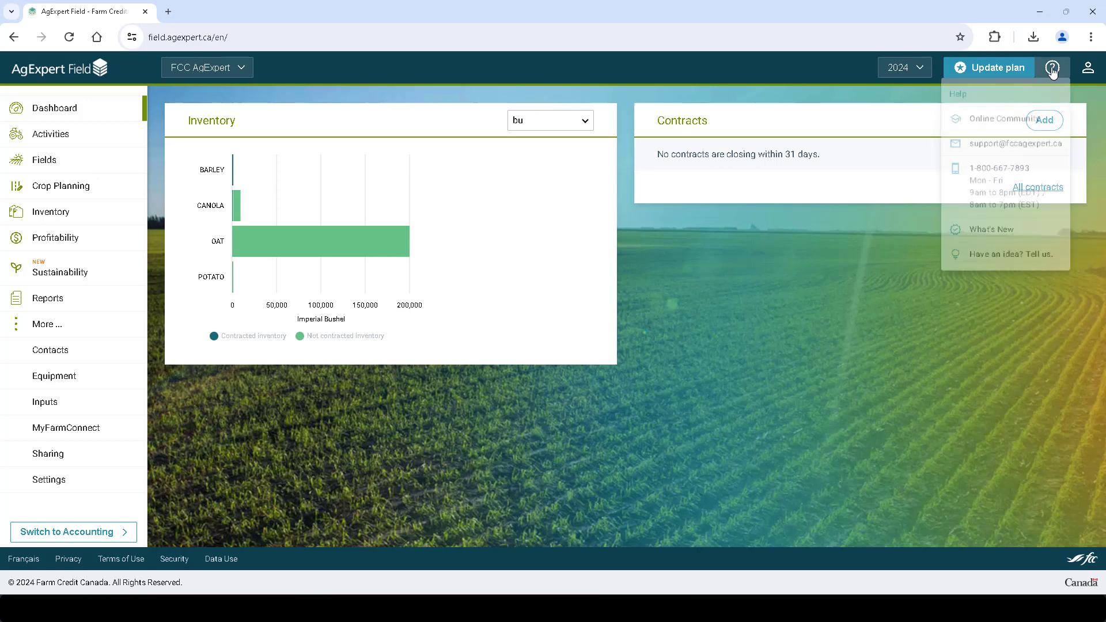